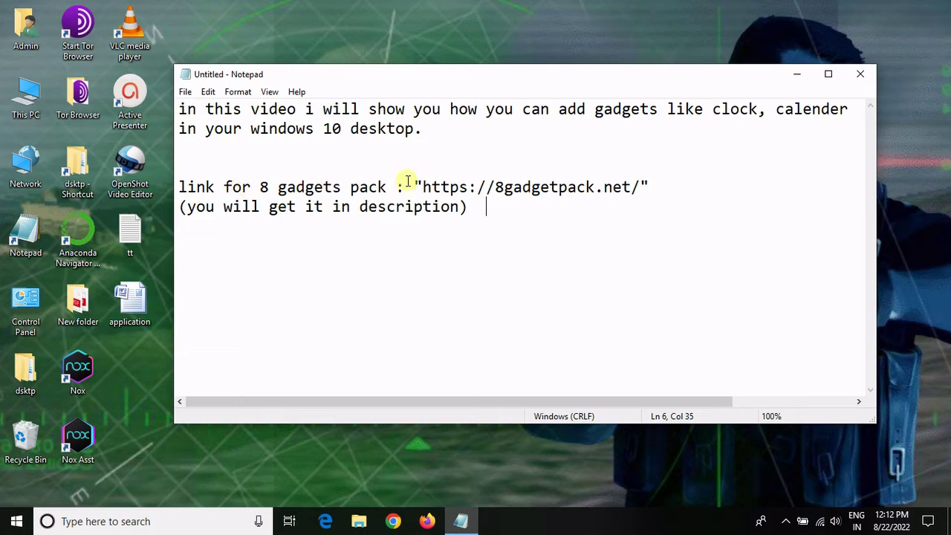
{"action": "left_click_drag", "start_coordinate": [424, 187], "coordinate": [641, 185]}
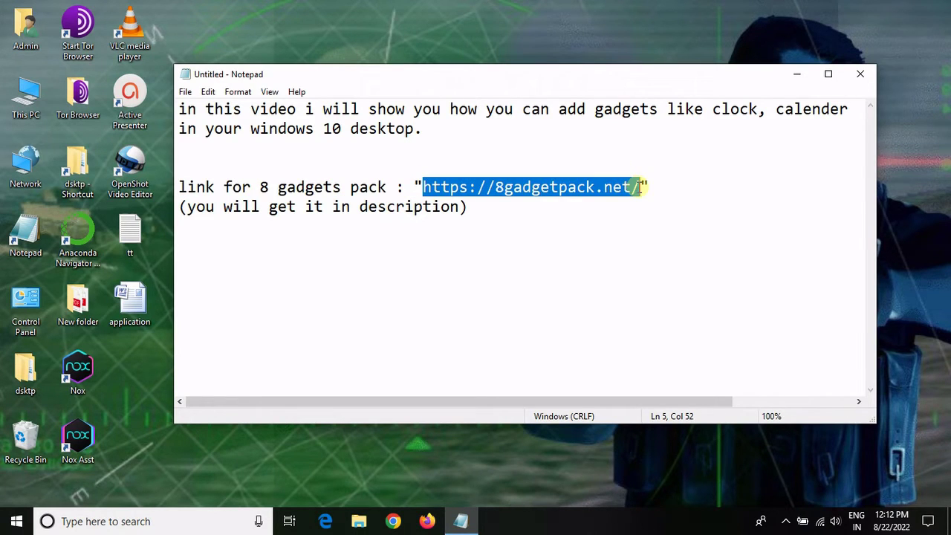
{"action": "right_click", "coordinate": [553, 188]}
{"action": "left_click", "coordinate": [579, 235]}
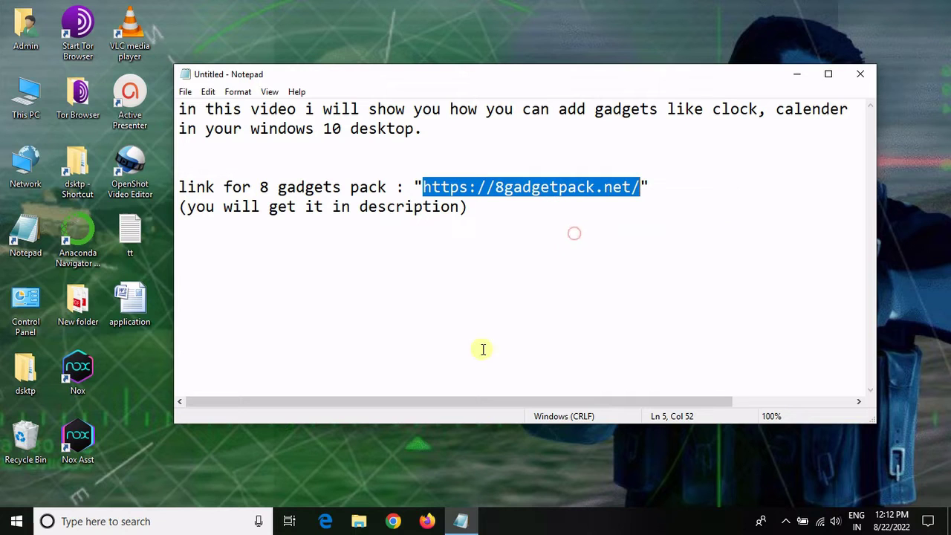
{"action": "left_click", "coordinate": [427, 521]}
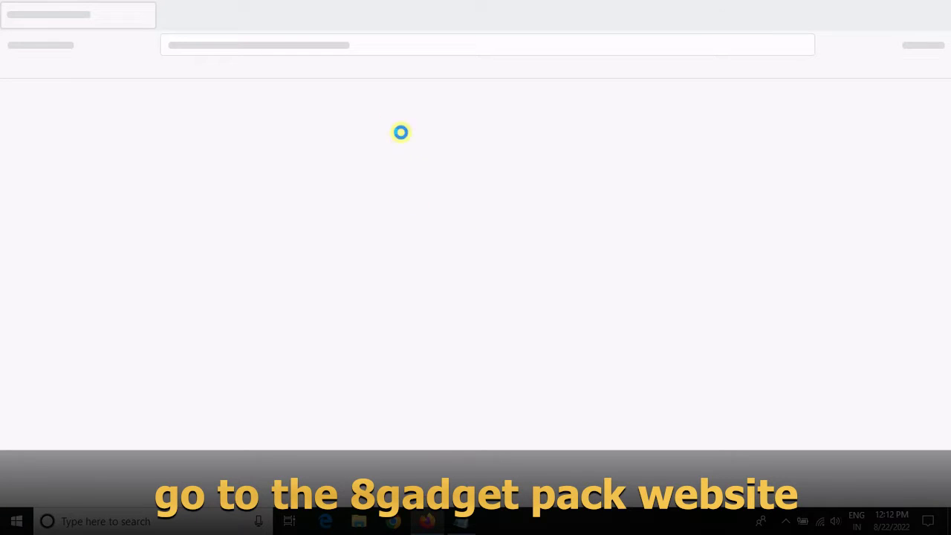
{"action": "right_click", "coordinate": [276, 46]}
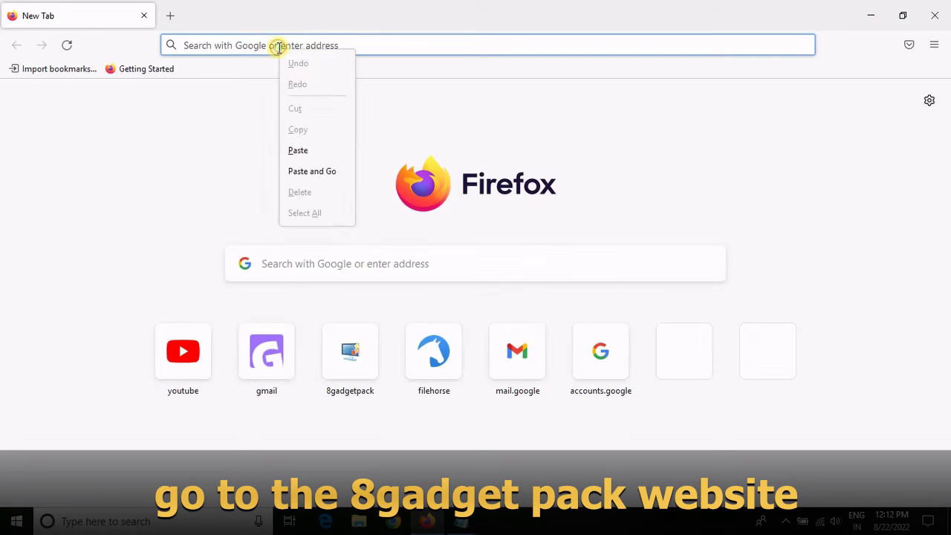
{"action": "left_click", "coordinate": [316, 171]}
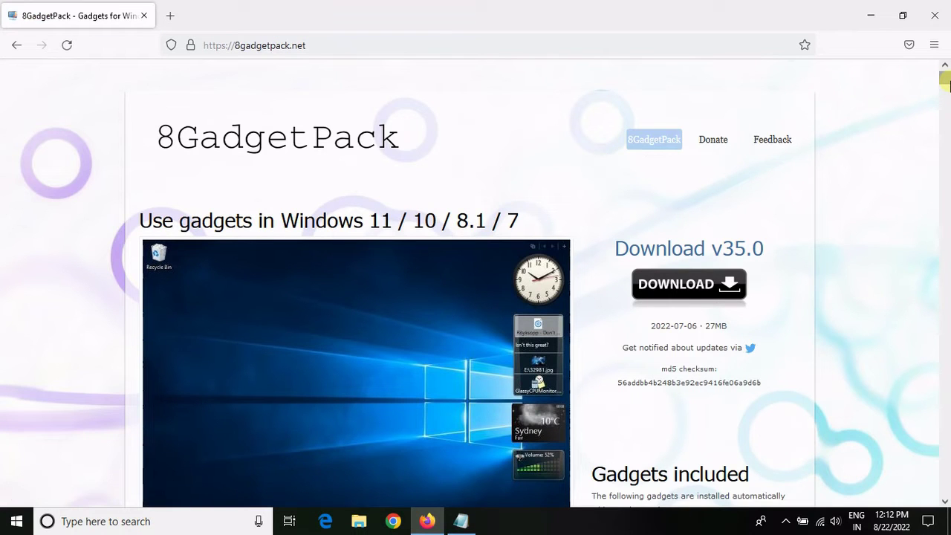
Look over the included gadgets on the 8GadgetPack page and download the v35.0 installer.
{"action": "left_click_drag", "start_coordinate": [946, 82], "coordinate": [946, 100]}
{"action": "left_click_drag", "start_coordinate": [748, 110], "coordinate": [790, 159]}
{"action": "left_click", "coordinate": [807, 152]}
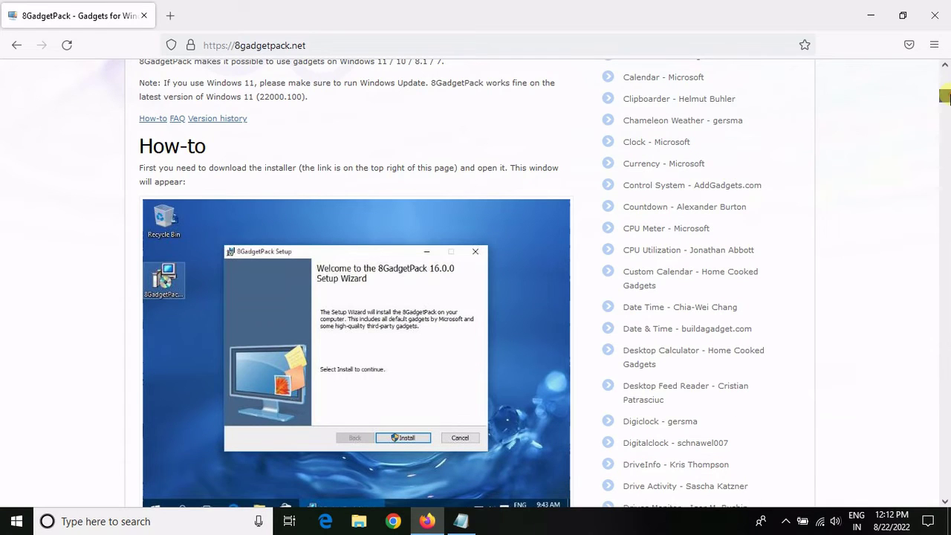
{"action": "left_click_drag", "start_coordinate": [945, 95], "coordinate": [945, 80]}
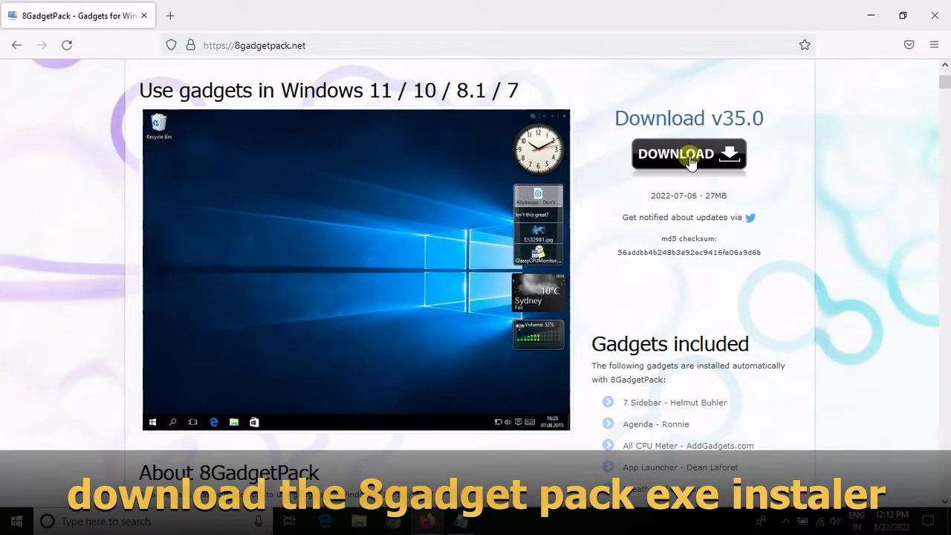
{"action": "left_click", "coordinate": [690, 159]}
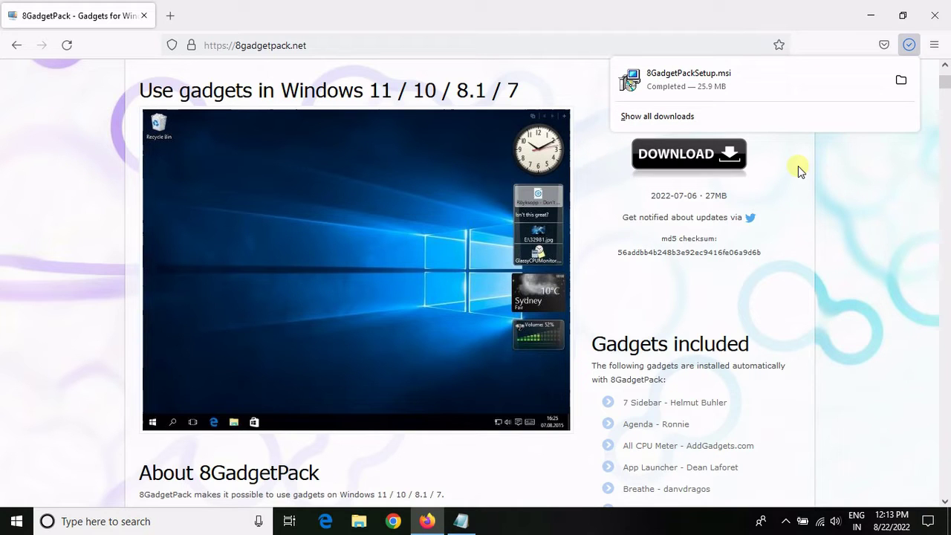
Minimize the browser and the note, and run 8GadgetPackSetup from the Downloads folder.
{"action": "left_click", "coordinate": [871, 15]}
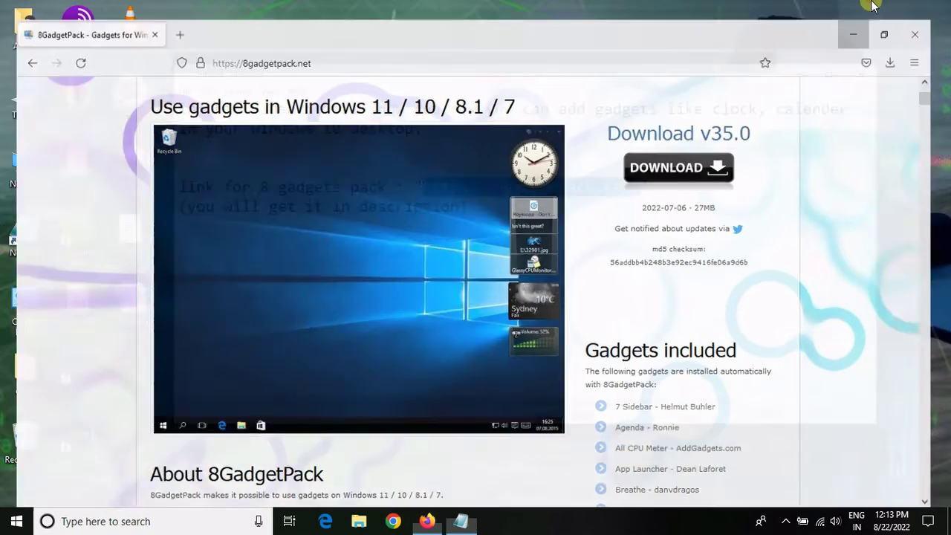
{"action": "left_click", "coordinate": [807, 72]}
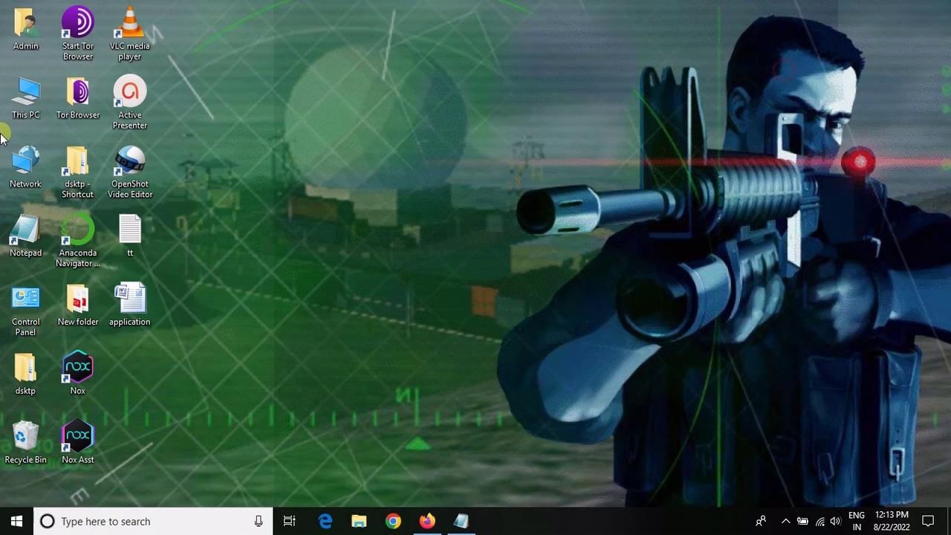
{"action": "double_click", "coordinate": [30, 92]}
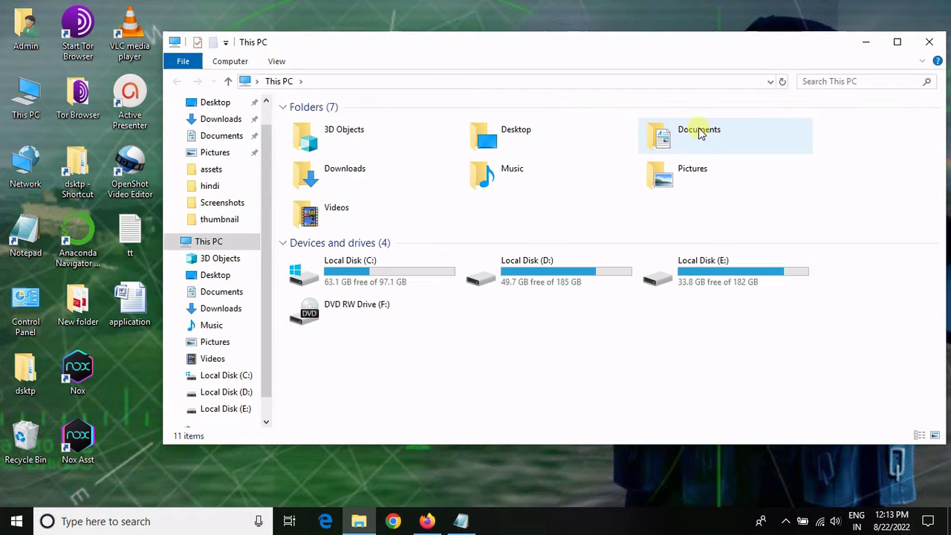
{"action": "left_click", "coordinate": [386, 174]}
{"action": "double_click", "coordinate": [386, 174]}
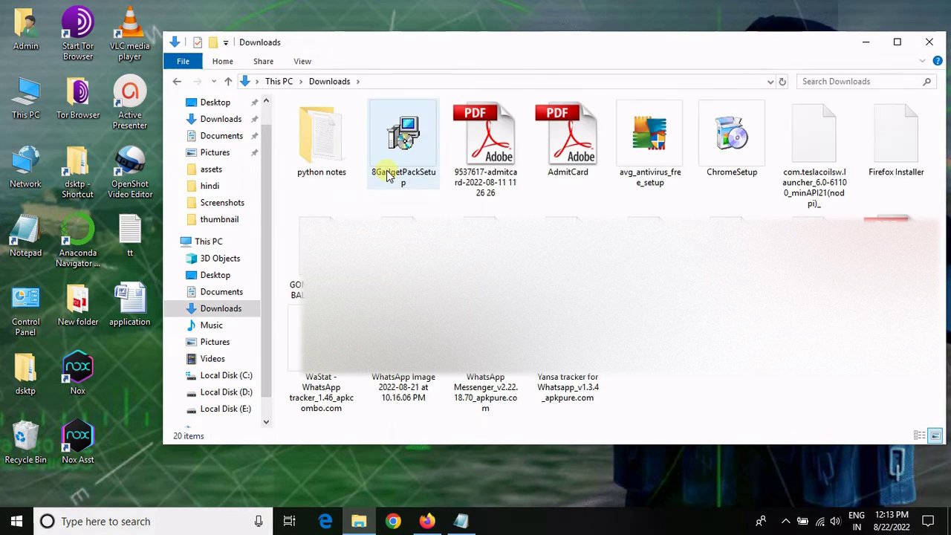
{"action": "double_click", "coordinate": [413, 139]}
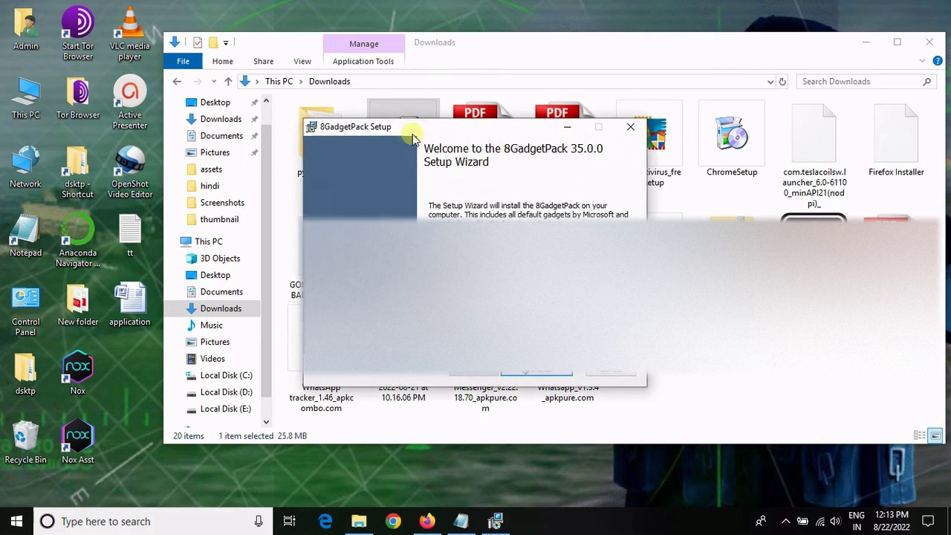
Minimize the Downloads window, install 8GadgetPack 35.0.0 and finish the setup with gadgets shown on exit.
{"action": "left_click", "coordinate": [866, 43]}
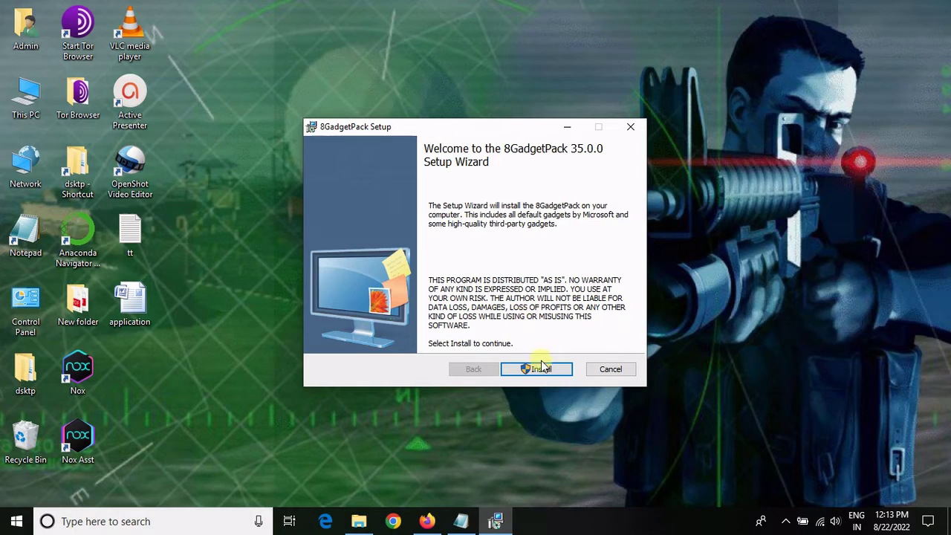
{"action": "left_click", "coordinate": [542, 365]}
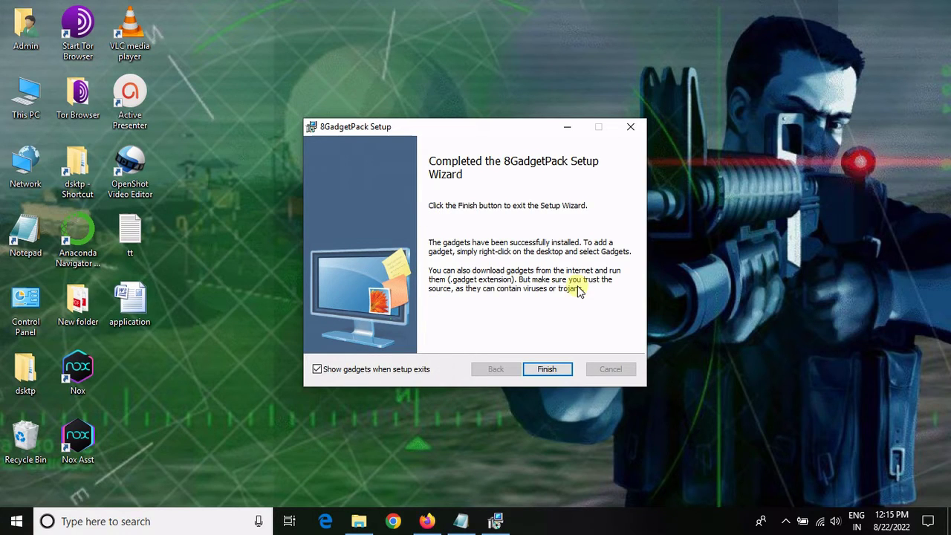
{"action": "left_click", "coordinate": [548, 369]}
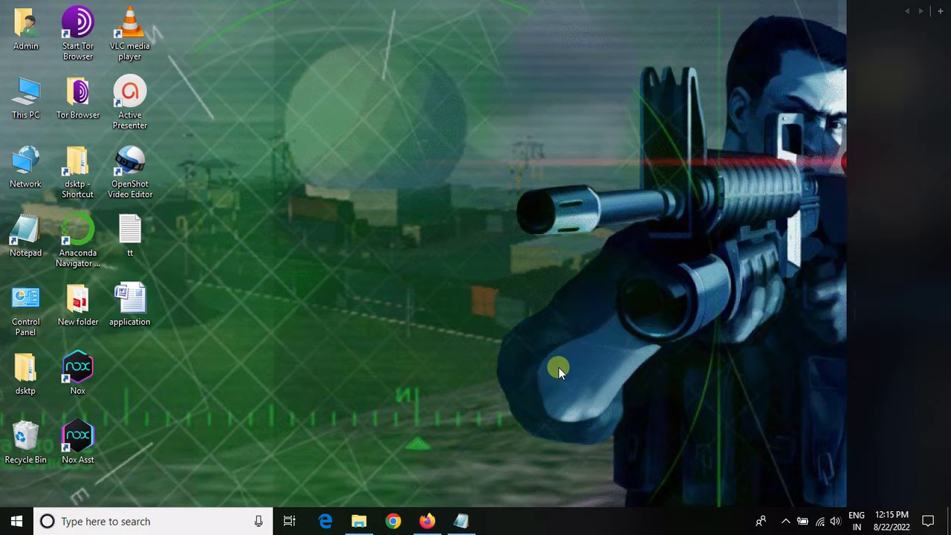
Move the clock gadget out of the sidebar onto the desktop.
{"action": "mouse_move", "coordinate": [879, 281]}
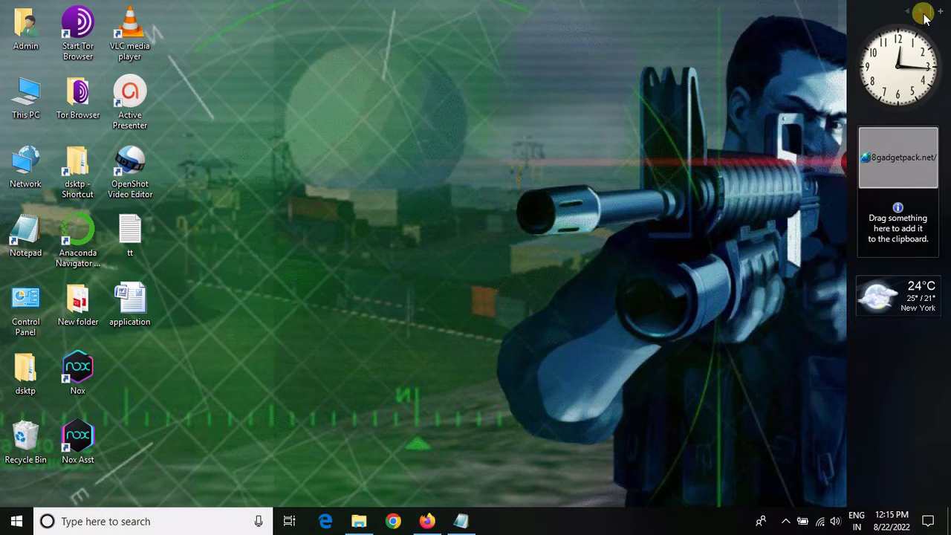
{"action": "left_click", "coordinate": [924, 14]}
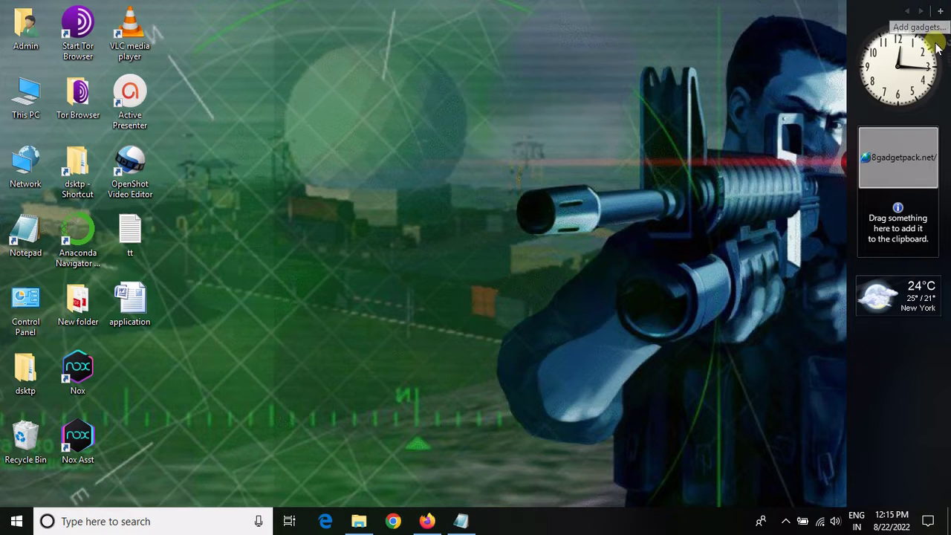
{"action": "left_click_drag", "start_coordinate": [897, 68], "coordinate": [771, 91]}
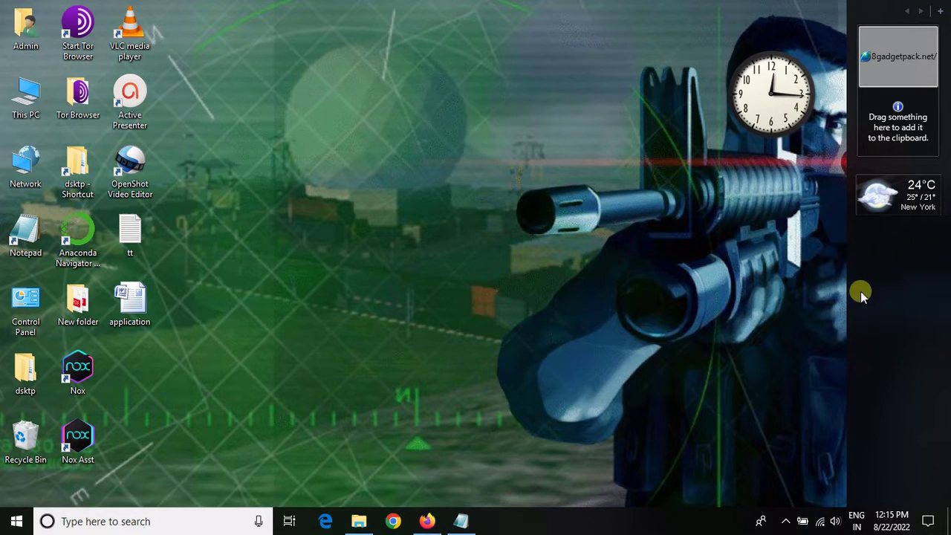
Close the gadget sidebar and remove the clipboard gadget from the desktop.
{"action": "right_click", "coordinate": [898, 324]}
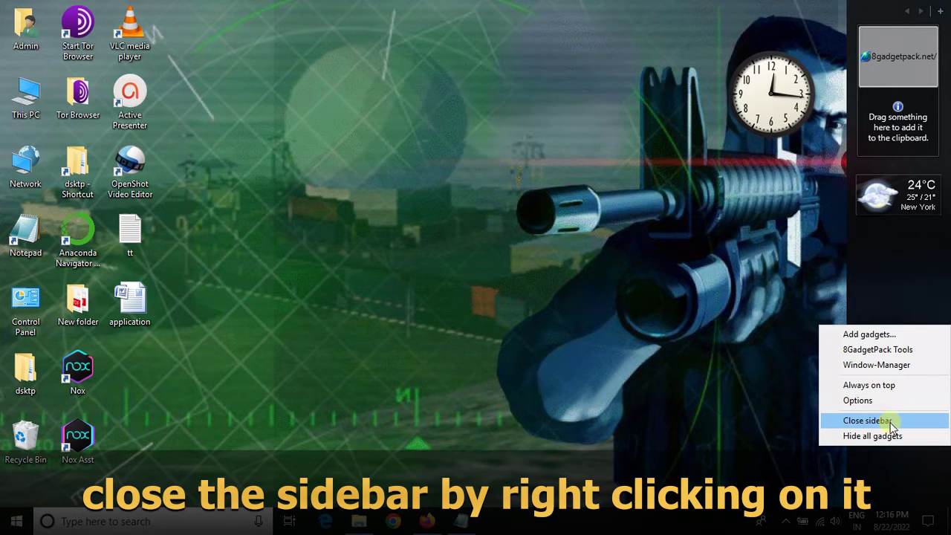
{"action": "left_click", "coordinate": [897, 422]}
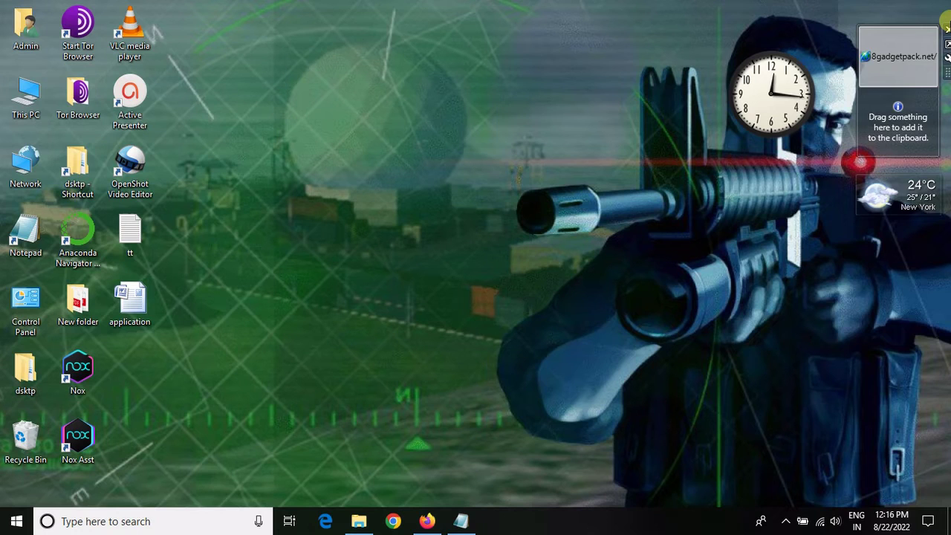
{"action": "left_click", "coordinate": [947, 30]}
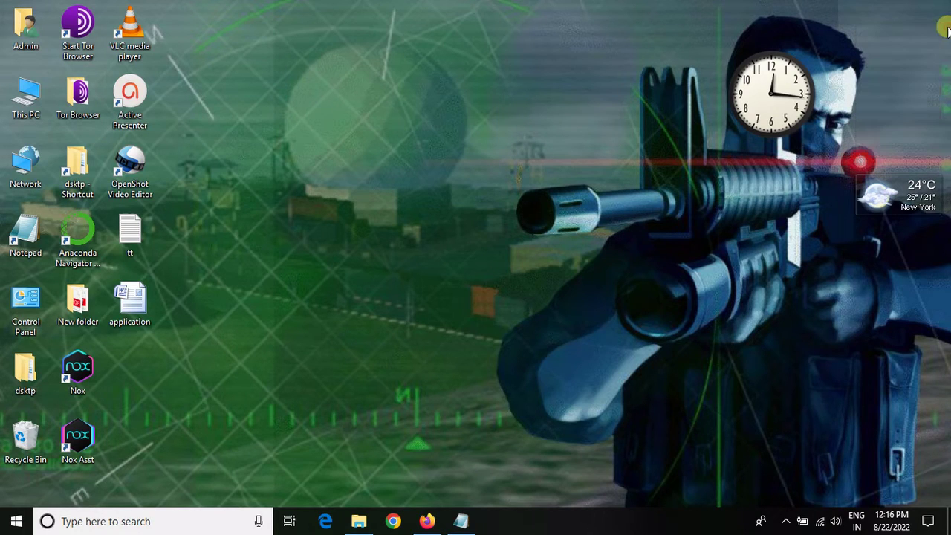
Rearrange the gadgets so the clock sits near the desktop's upper-right corner with the weather gadget just below it.
{"action": "mouse_move", "coordinate": [913, 188]}
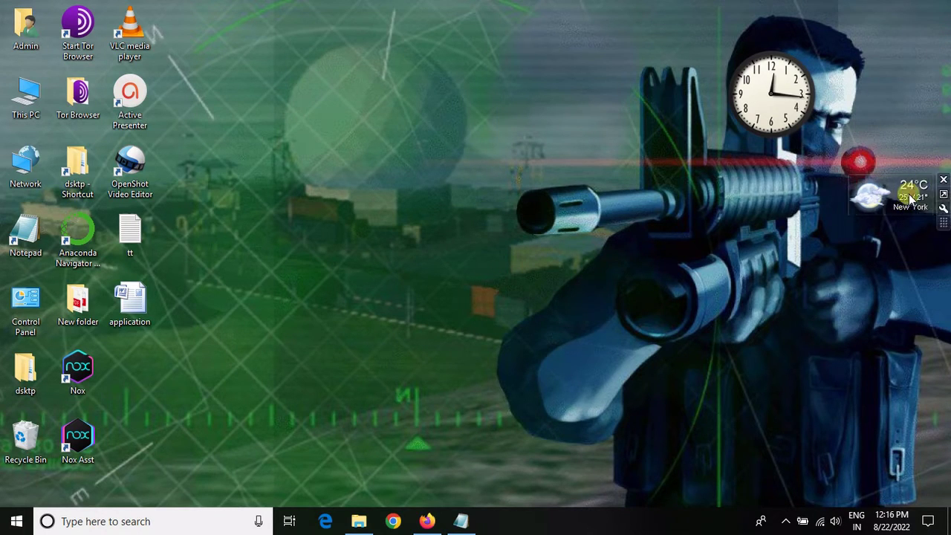
{"action": "left_click_drag", "start_coordinate": [912, 195], "coordinate": [859, 205]}
{"action": "left_click_drag", "start_coordinate": [767, 112], "coordinate": [853, 112]}
{"action": "left_click_drag", "start_coordinate": [850, 212], "coordinate": [881, 223]}
{"action": "left_click", "coordinate": [679, 264]}
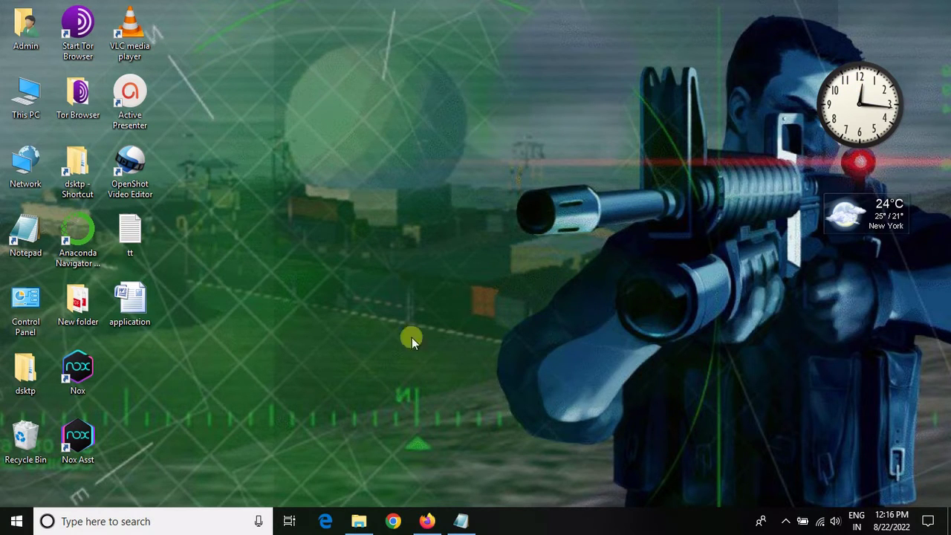
Open the 8GadgetPack Gadgets gallery, add the CPU Meter to the desktop below the weather gadget, close the gallery and align the meter.
{"action": "left_click", "coordinate": [8, 529]}
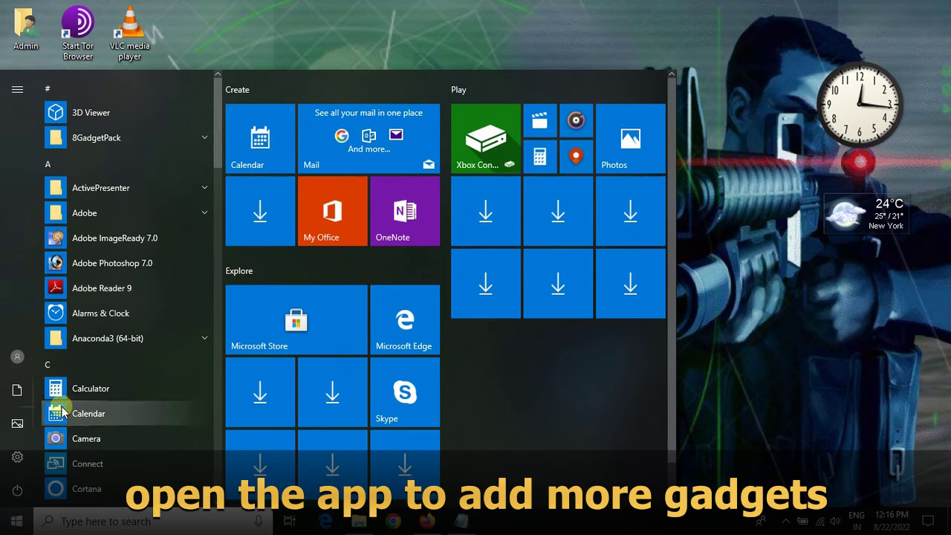
{"action": "left_click", "coordinate": [159, 140]}
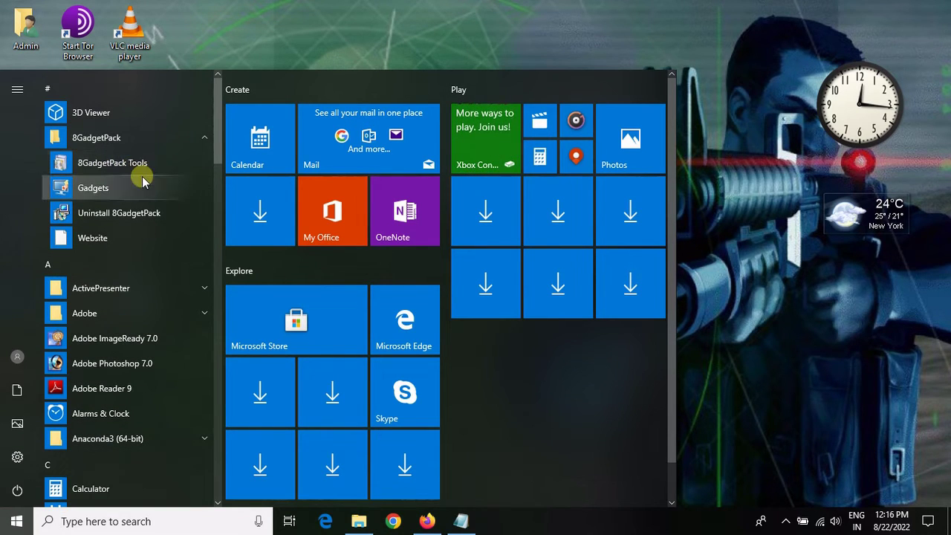
{"action": "left_click", "coordinate": [143, 187]}
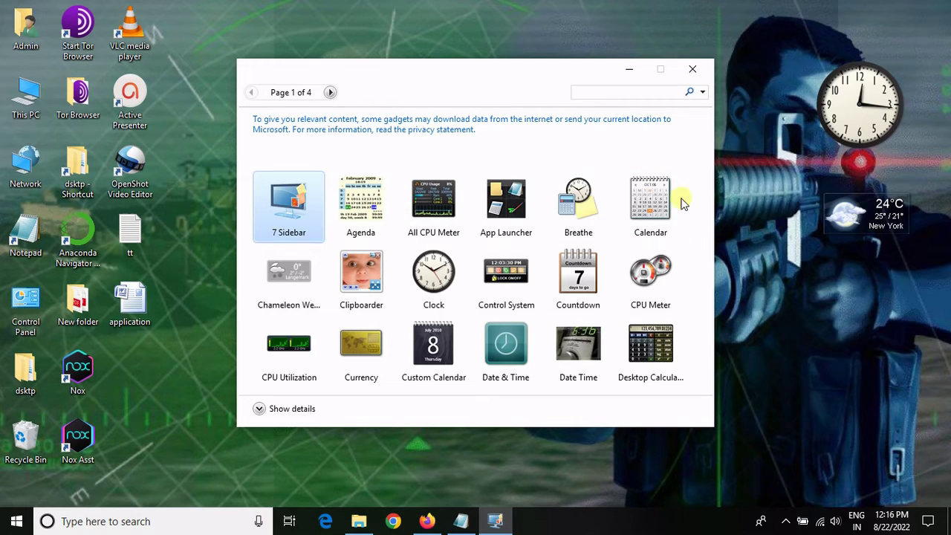
{"action": "left_click_drag", "start_coordinate": [643, 277], "coordinate": [890, 305]}
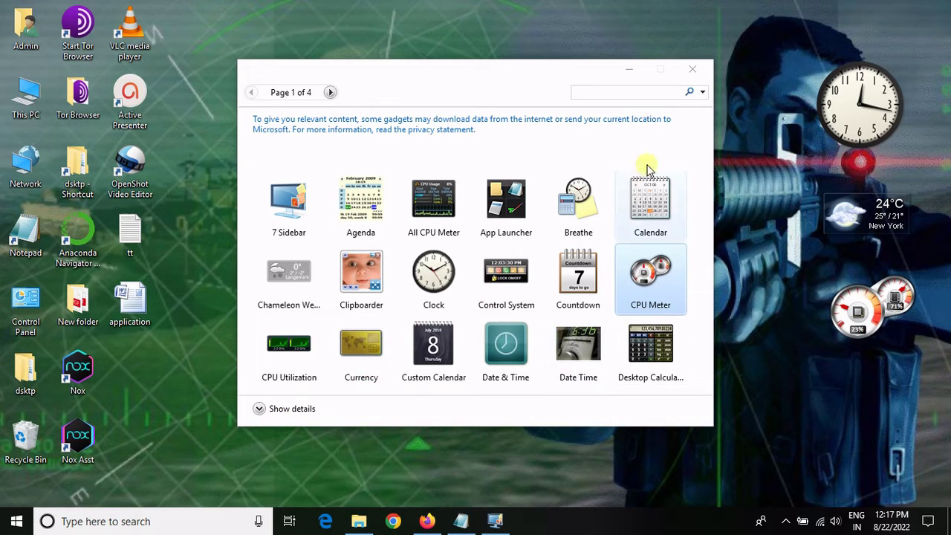
{"action": "left_click", "coordinate": [692, 71]}
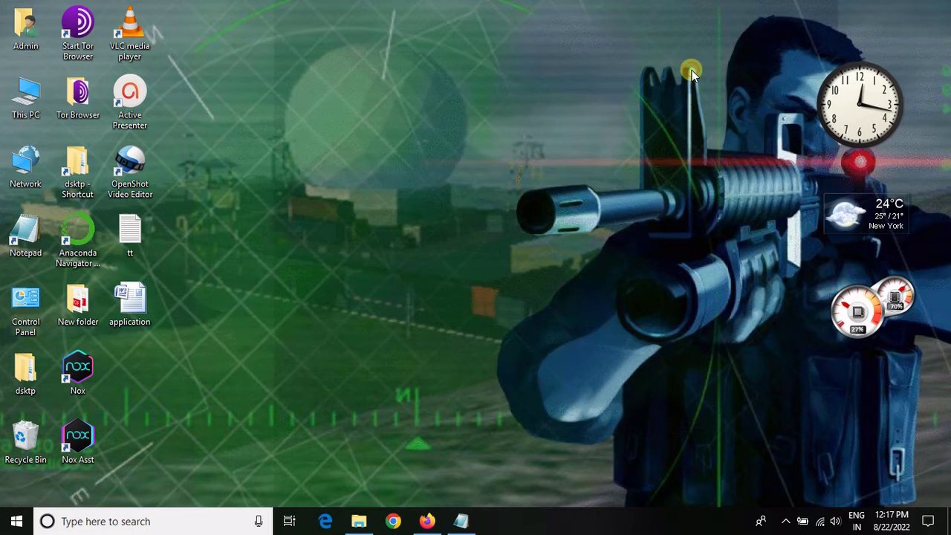
{"action": "mouse_move", "coordinate": [876, 311]}
{"action": "mouse_move", "coordinate": [875, 310]}
{"action": "left_mouse_down"}
{"action": "mouse_move", "coordinate": [868, 333]}
{"action": "mouse_move", "coordinate": [865, 296]}
{"action": "mouse_move", "coordinate": [863, 316]}
{"action": "mouse_move", "coordinate": [865, 304]}
{"action": "left_mouse_up"}
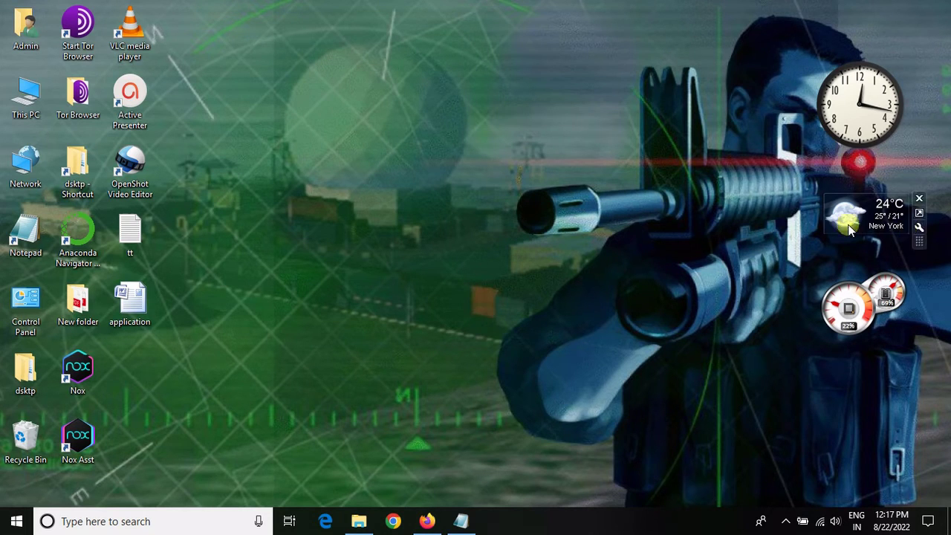
Open the weather gadget's settings and search for India as its new city.
{"action": "mouse_move", "coordinate": [919, 229]}
{"action": "left_click", "coordinate": [918, 229]}
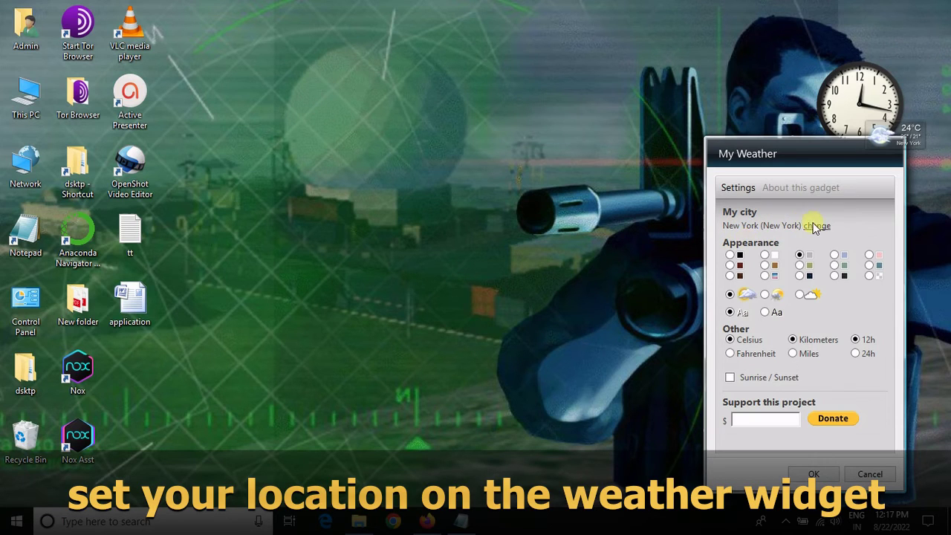
{"action": "left_click", "coordinate": [818, 226]}
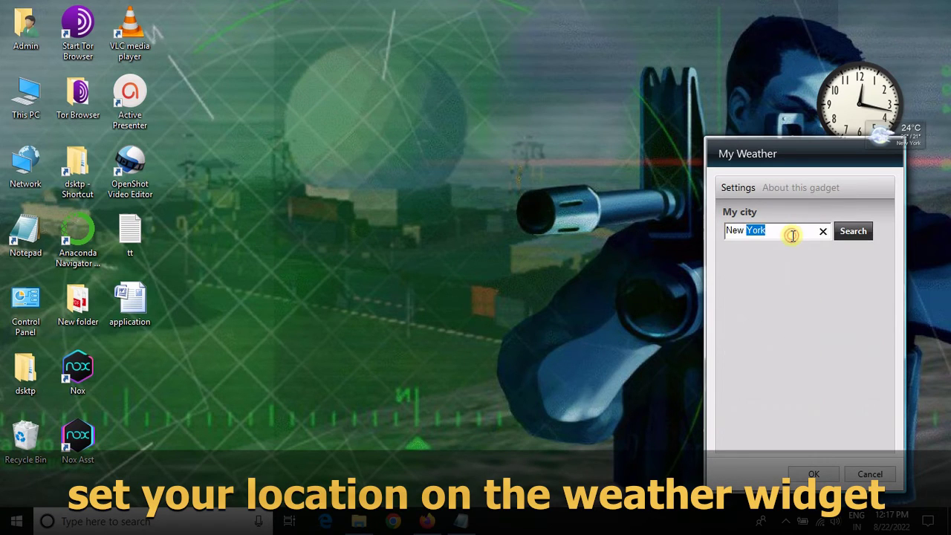
{"action": "triple_click", "coordinate": [792, 235]}
{"action": "type", "text": "I"}
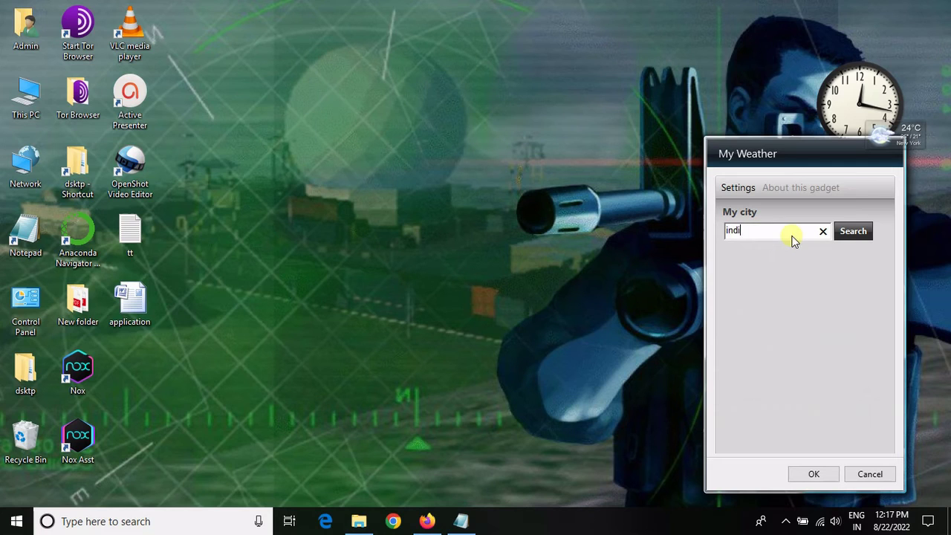
{"action": "left_click", "coordinate": [855, 232]}
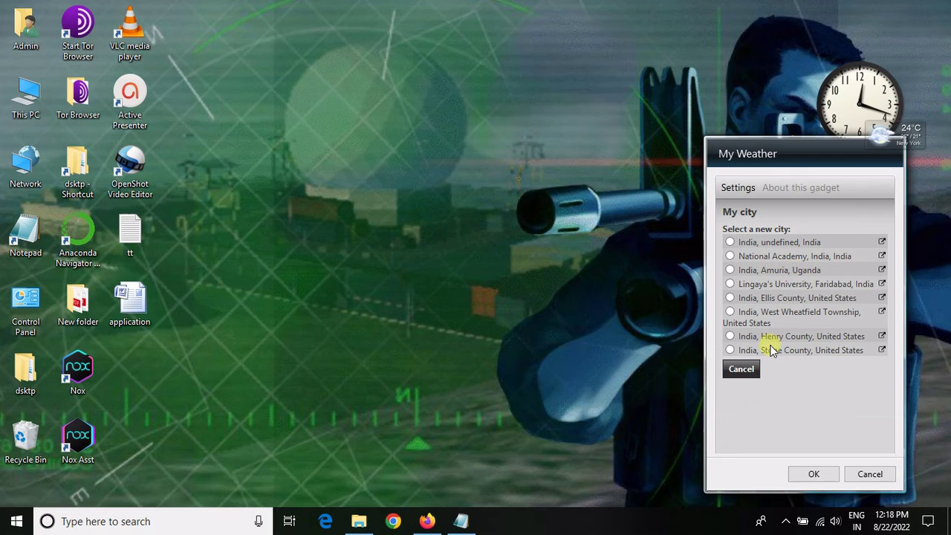
Select "India, undefined, India" as the weather city, save the place name India and apply the settings.
{"action": "left_click", "coordinate": [765, 243]}
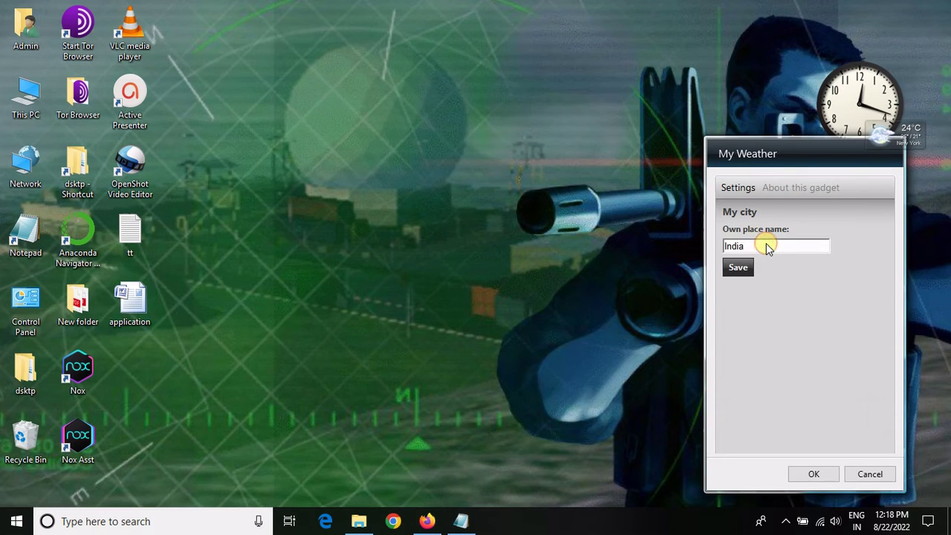
{"action": "left_click", "coordinate": [745, 267]}
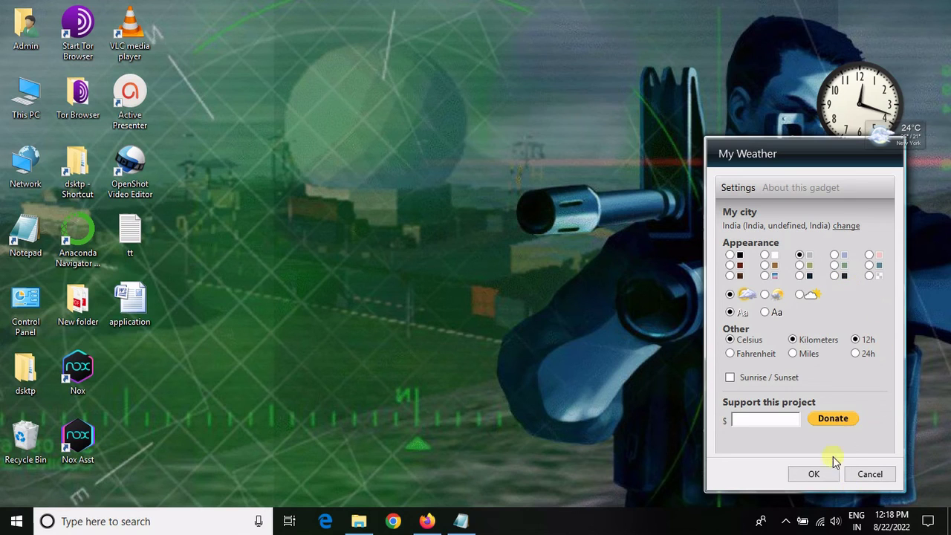
{"action": "left_click", "coordinate": [818, 474]}
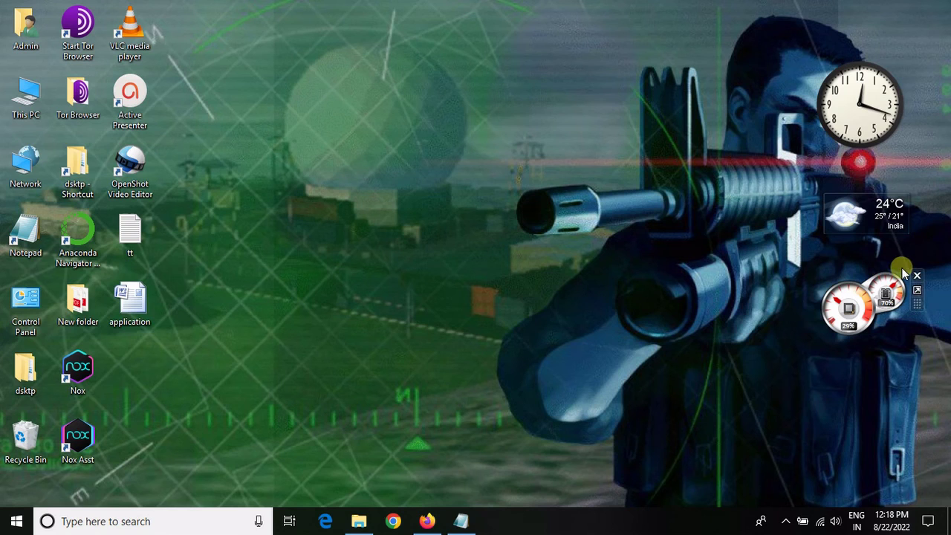
{"action": "mouse_move", "coordinate": [850, 279]}
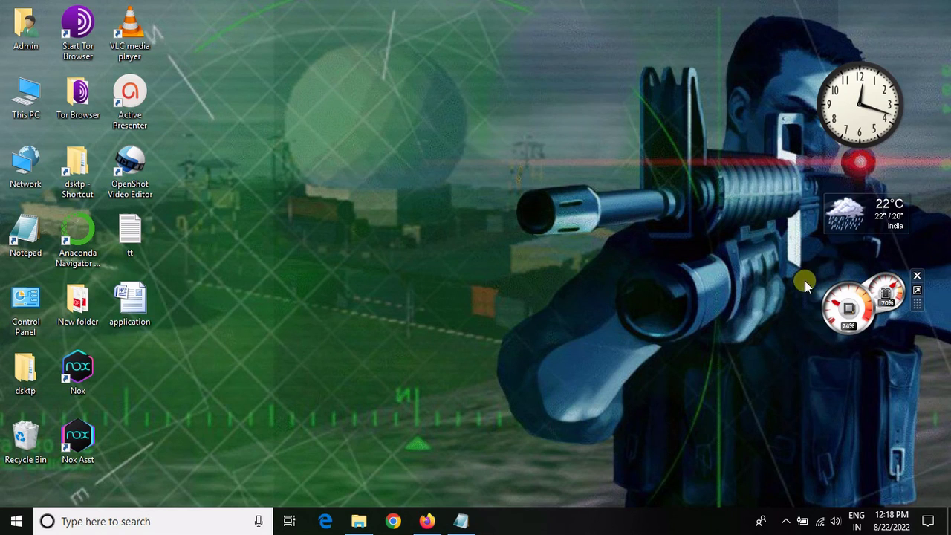